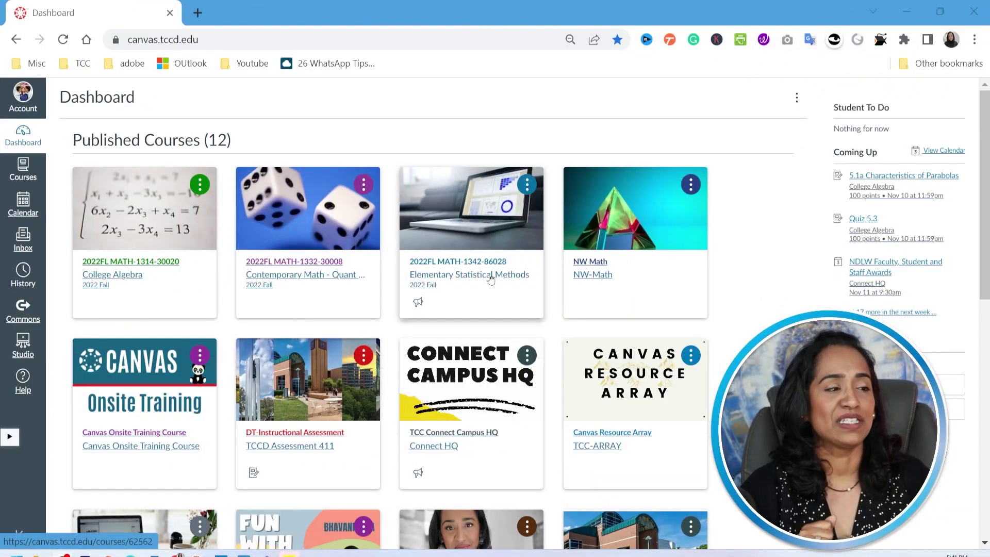
Open the Elementary Statistical Methods course and go to its Grades gradebook.
left_click(490, 279)
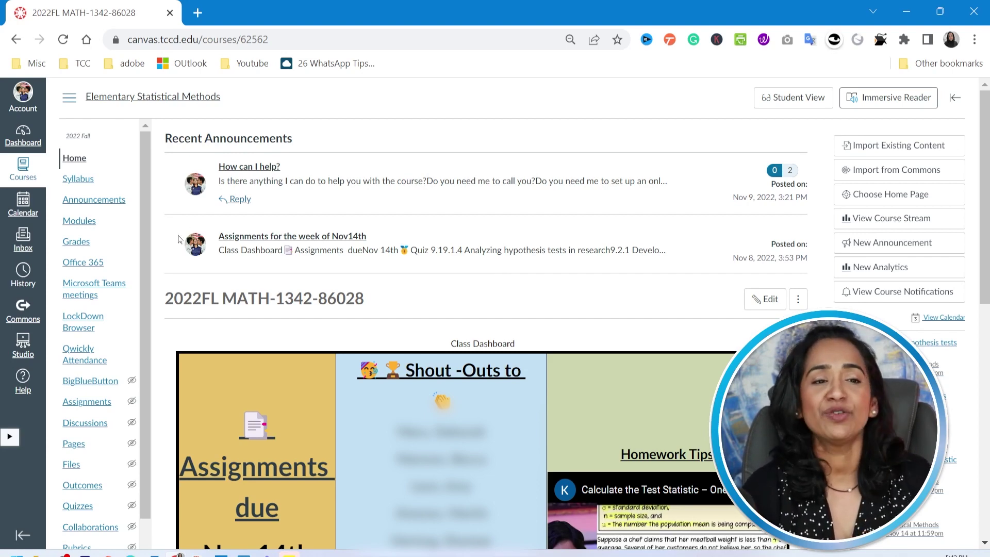
left_click(73, 245)
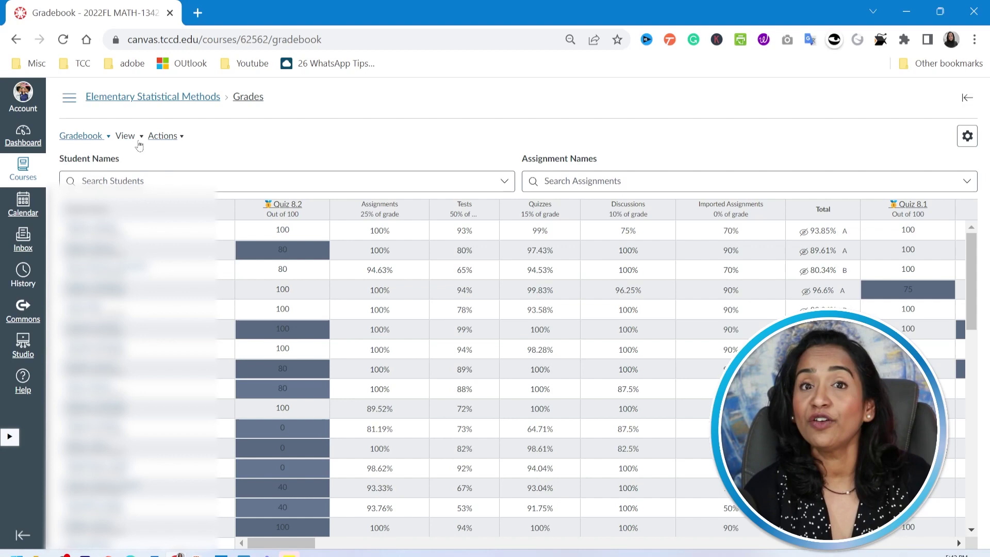
Add a Modules filter showing only Module 3 - Hypothesis Testing and Regression columns.
left_click(136, 137)
mouse_move(148, 180)
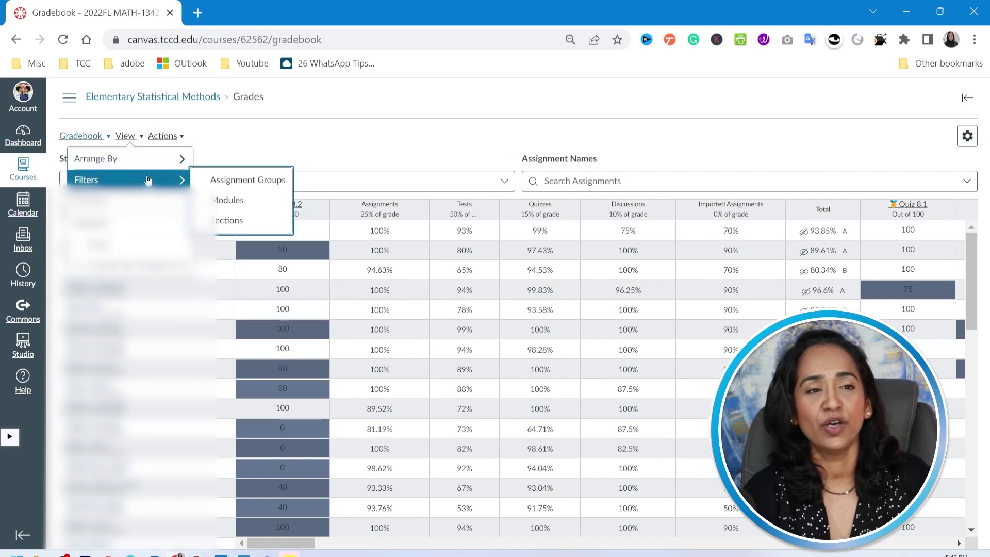
left_click(228, 200)
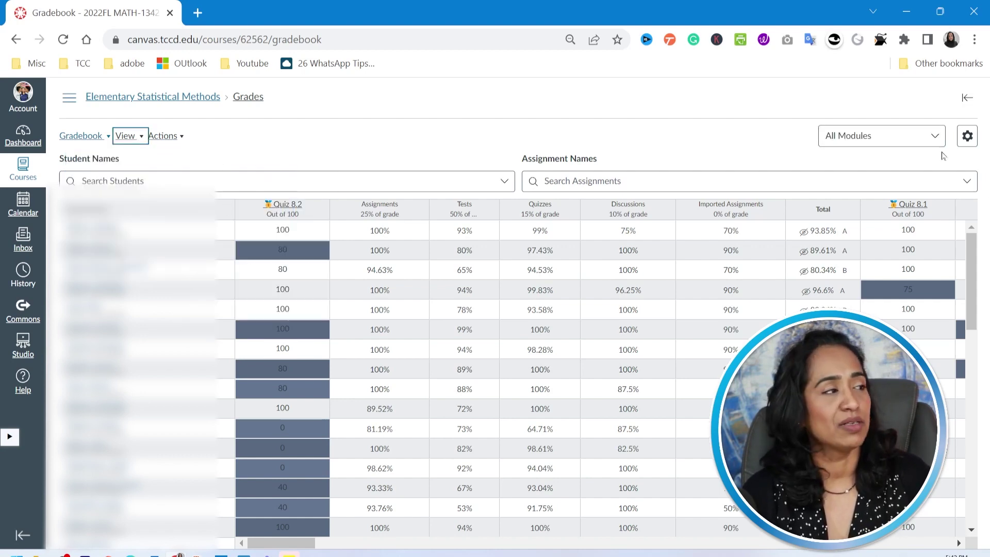
left_click(932, 136)
scroll(896, 257, "down", 2)
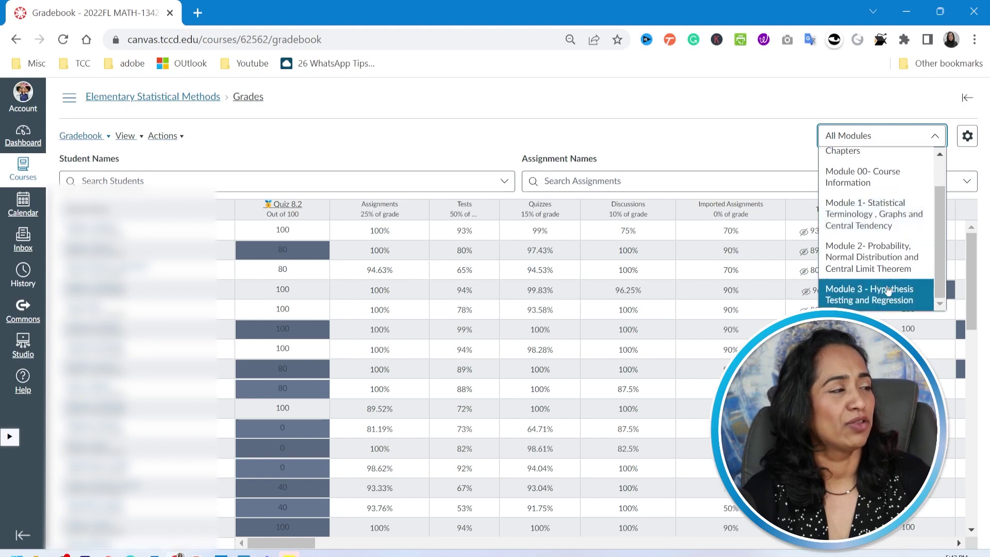
left_click(887, 291)
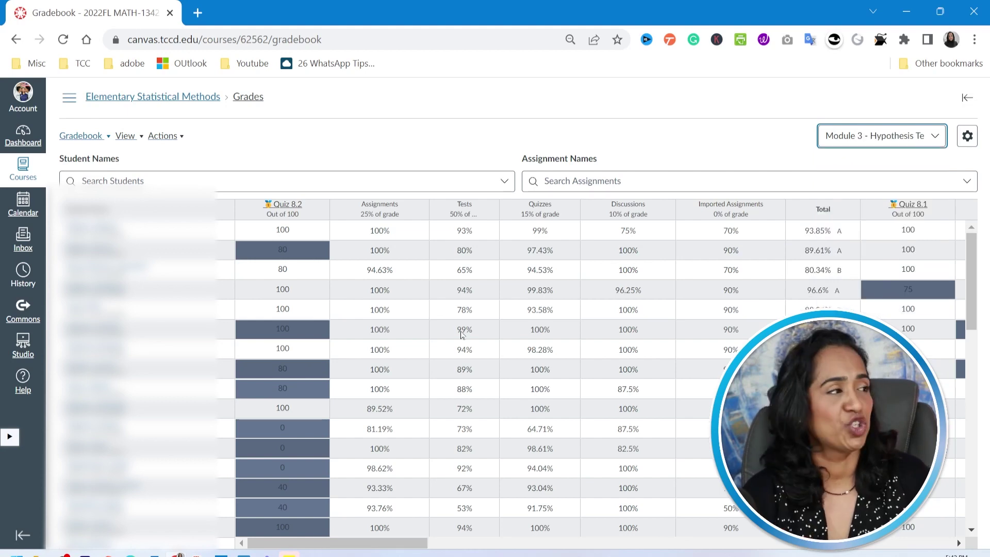
left_click_drag(423, 543, 759, 555)
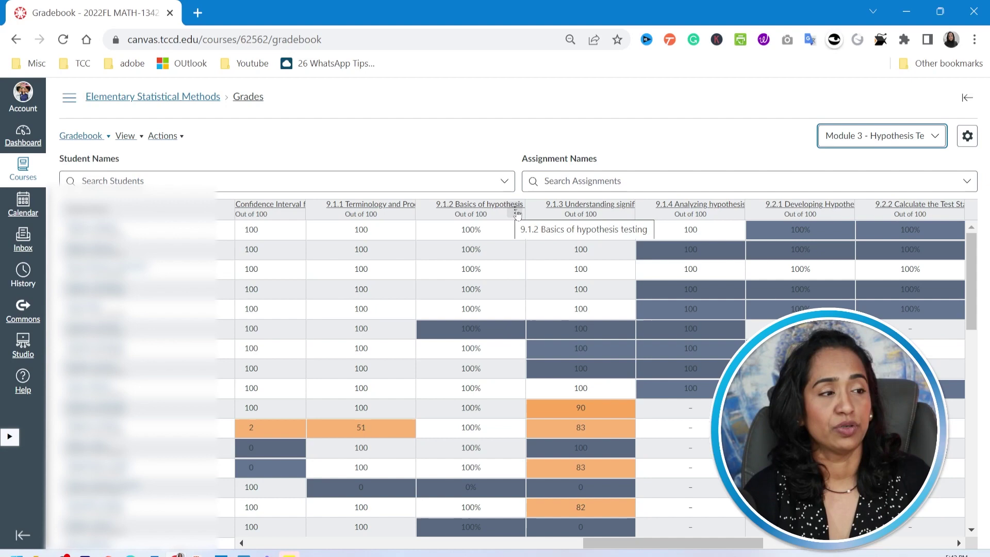
Message the 10 students who have not yet submitted 9.1.2 Basics of hypothesis testing.
left_click(517, 214)
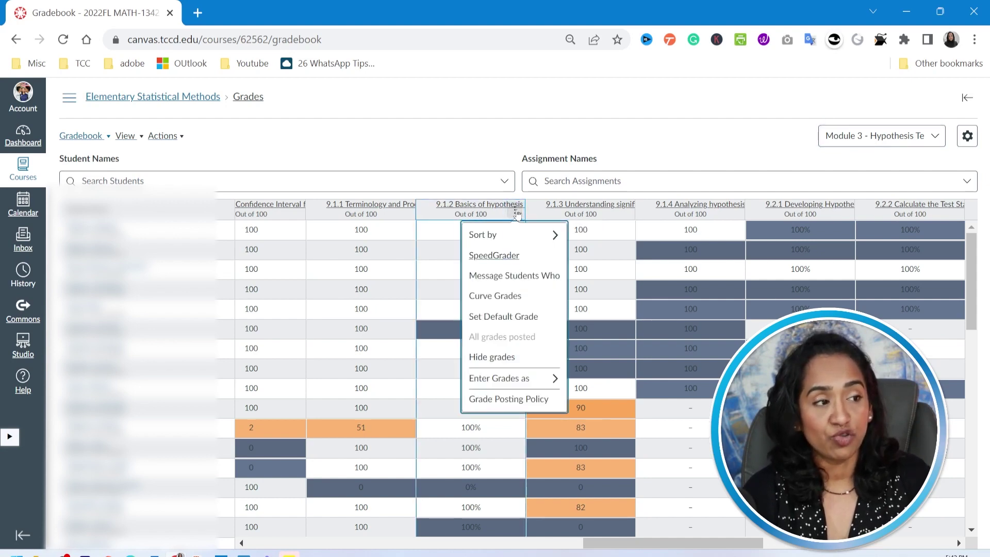
left_click(505, 280)
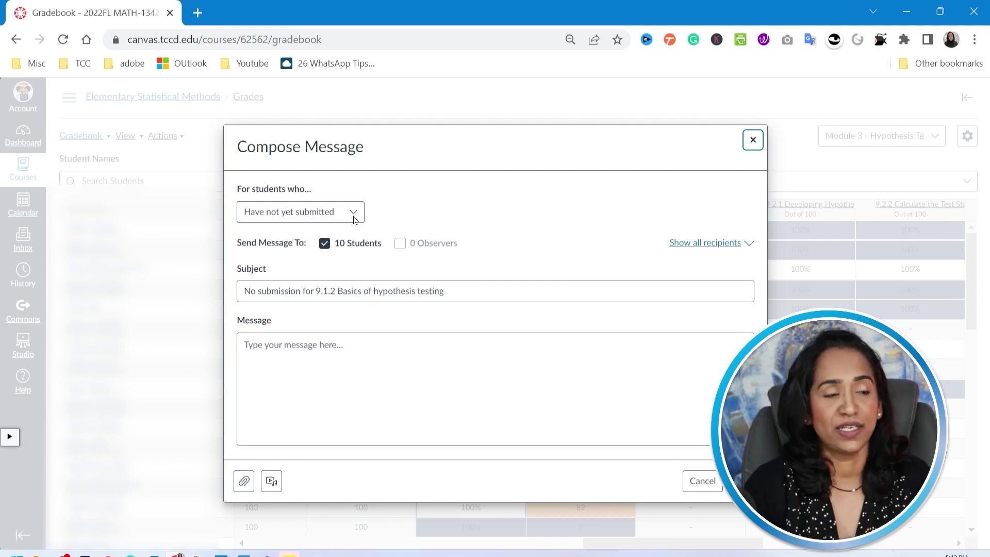
left_click(354, 214)
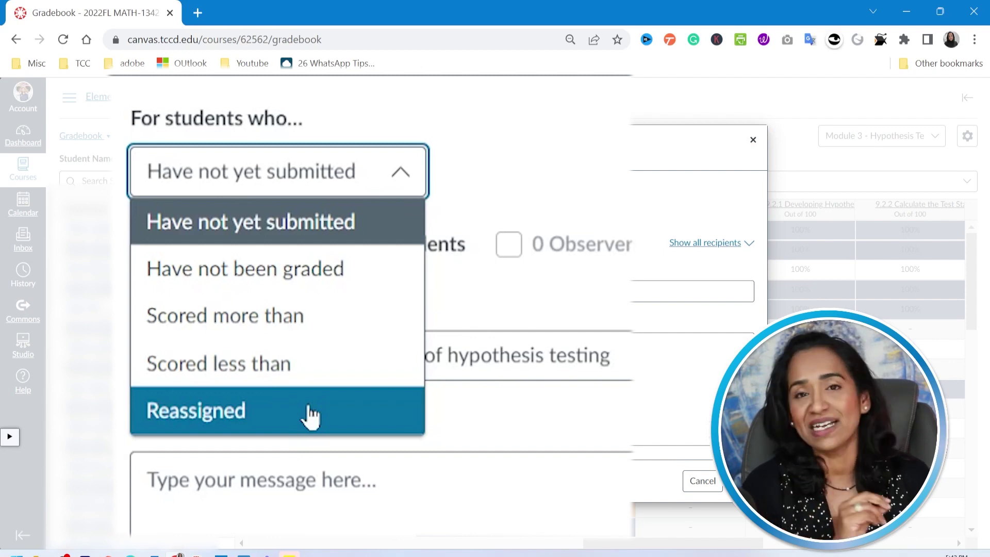
left_click(356, 232)
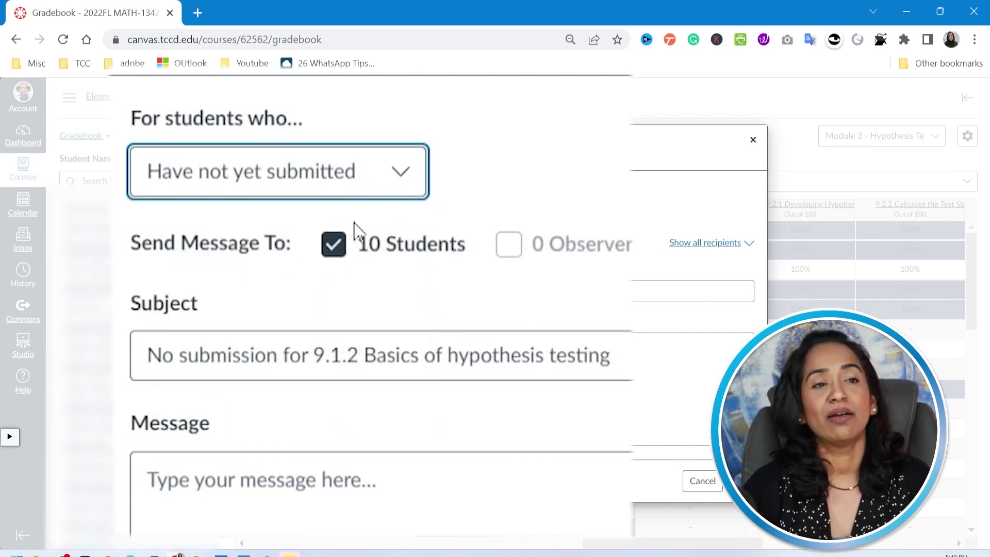
Paste the saved reminder that the assignment is due Nov 15th from clipboard history.
left_click(149, 479)
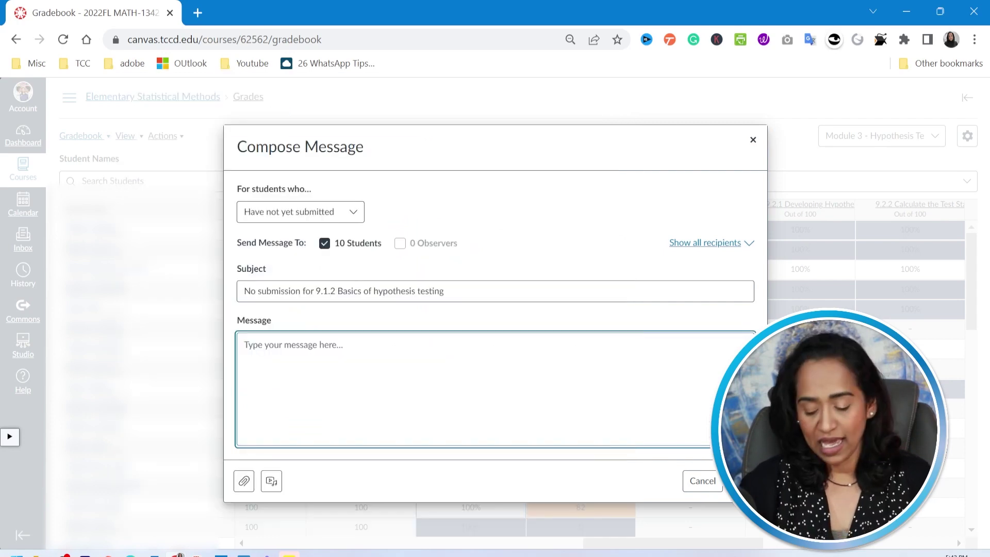
key("super+v")
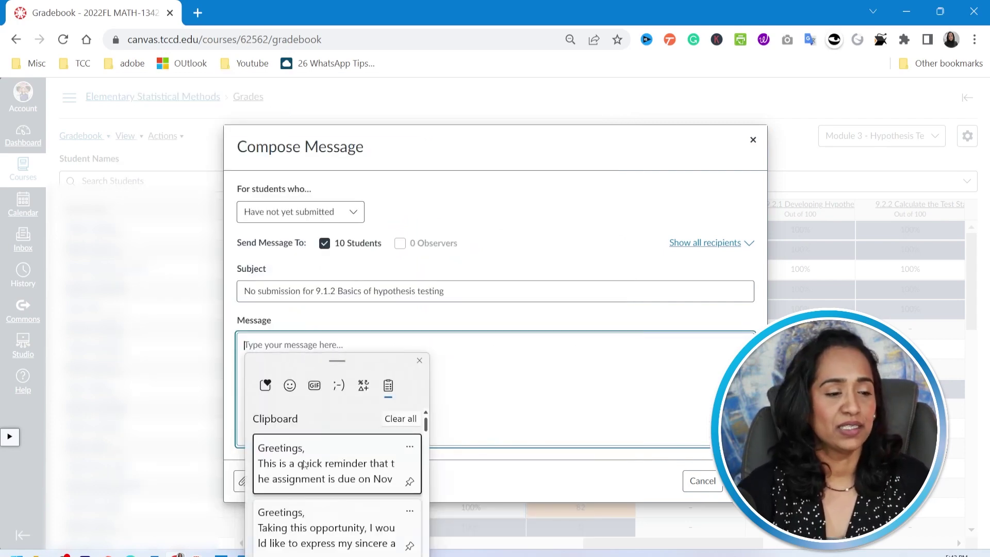
left_click(330, 463)
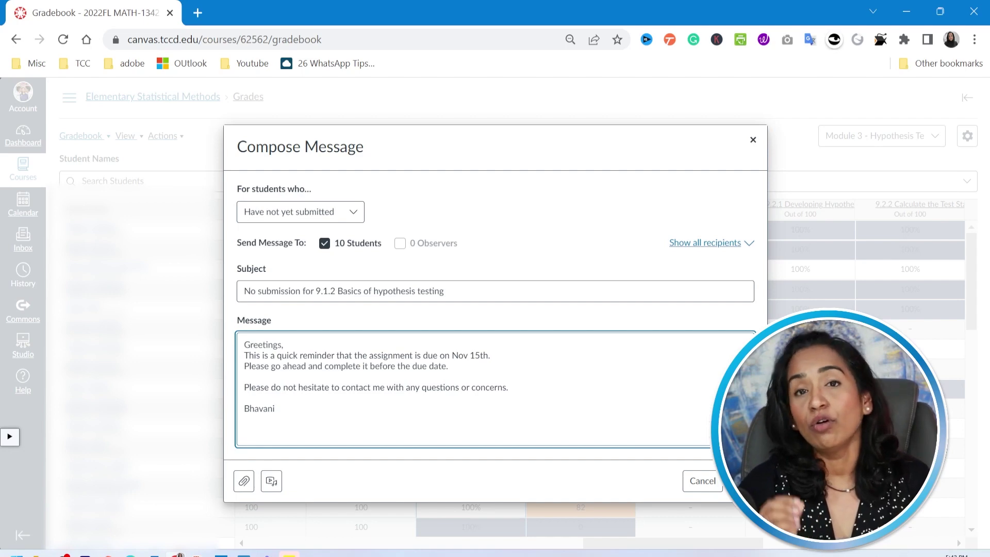
Retarget the message to students who scored more than 90.
left_click(351, 218)
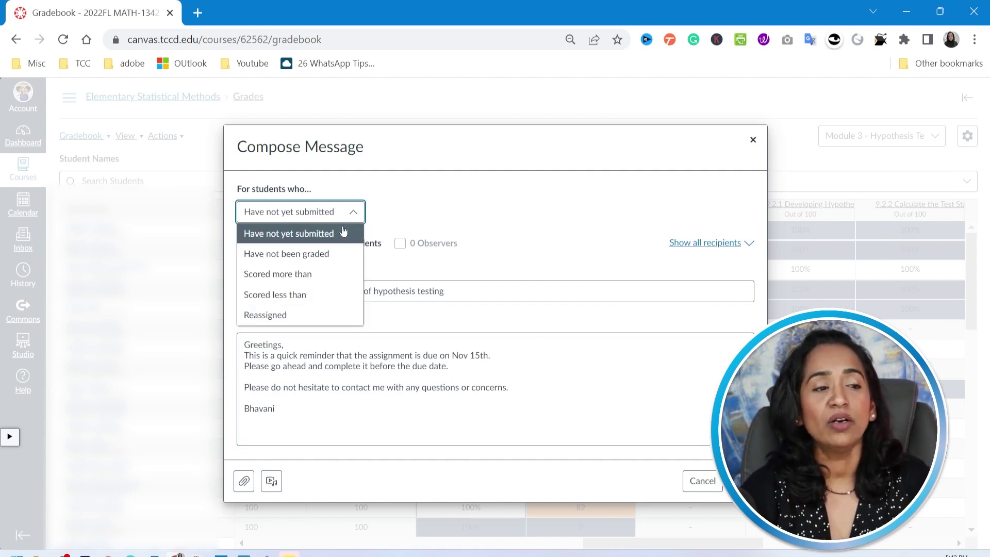
left_click(312, 277)
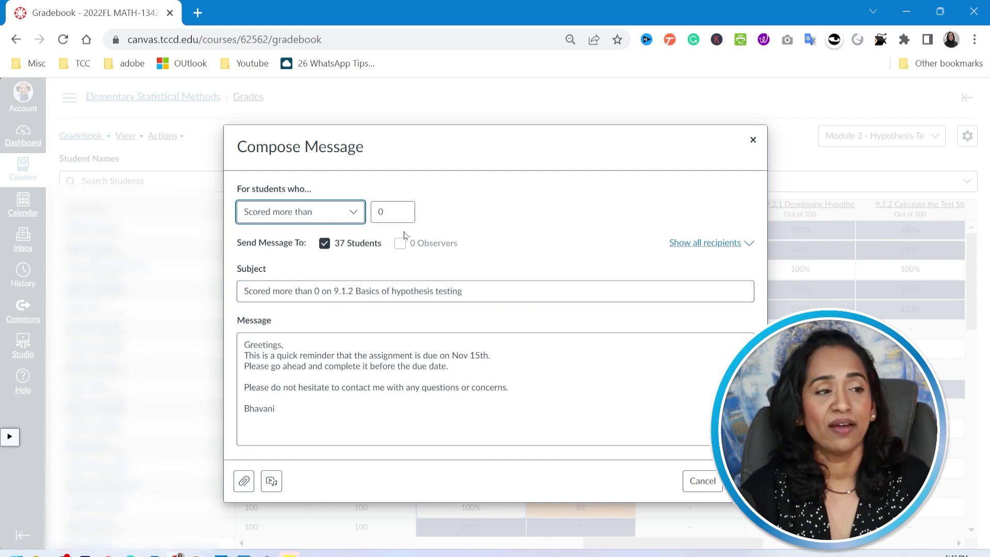
left_click(382, 211)
key("BackSpace")
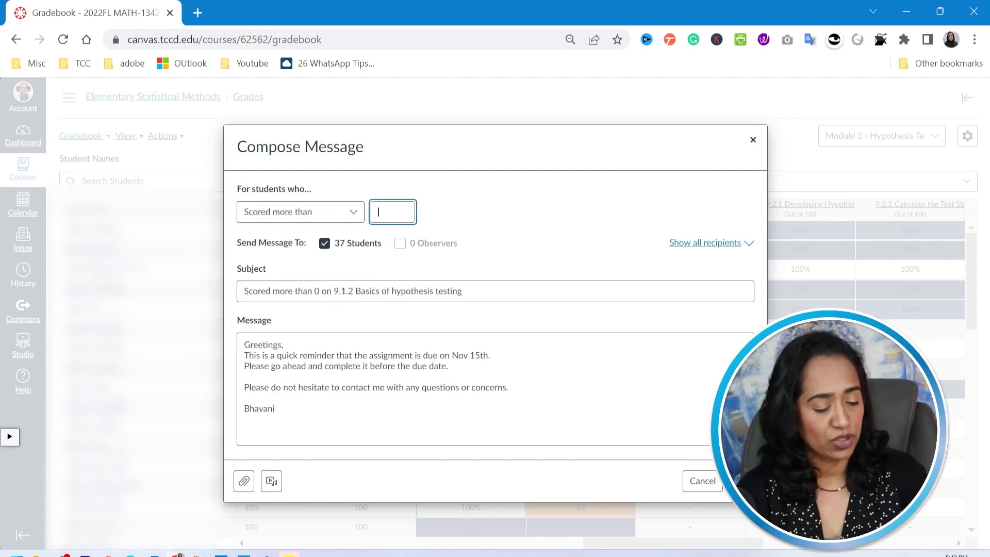
type("90")
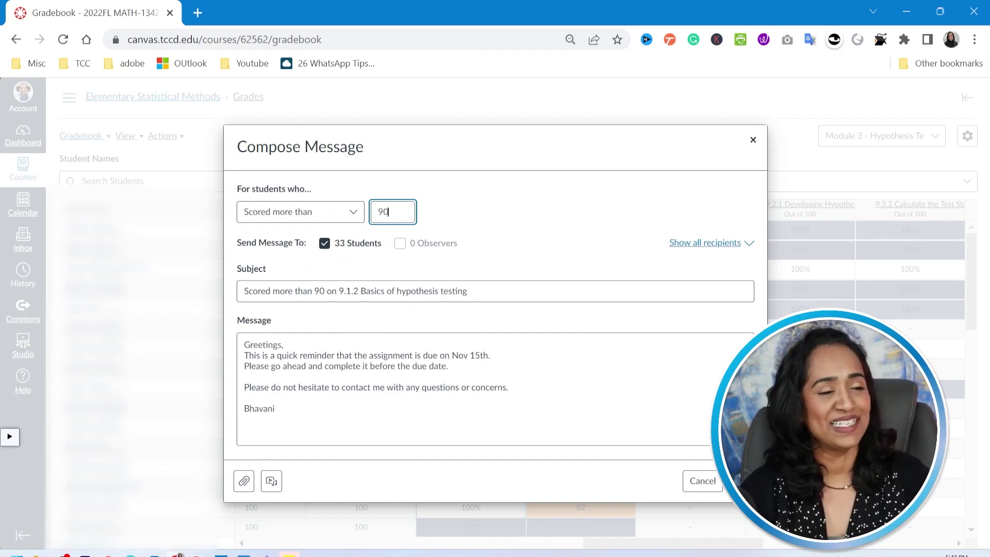
Replace the body with the saved thank-you message from clipboard history.
left_click_drag(276, 409, 244, 344)
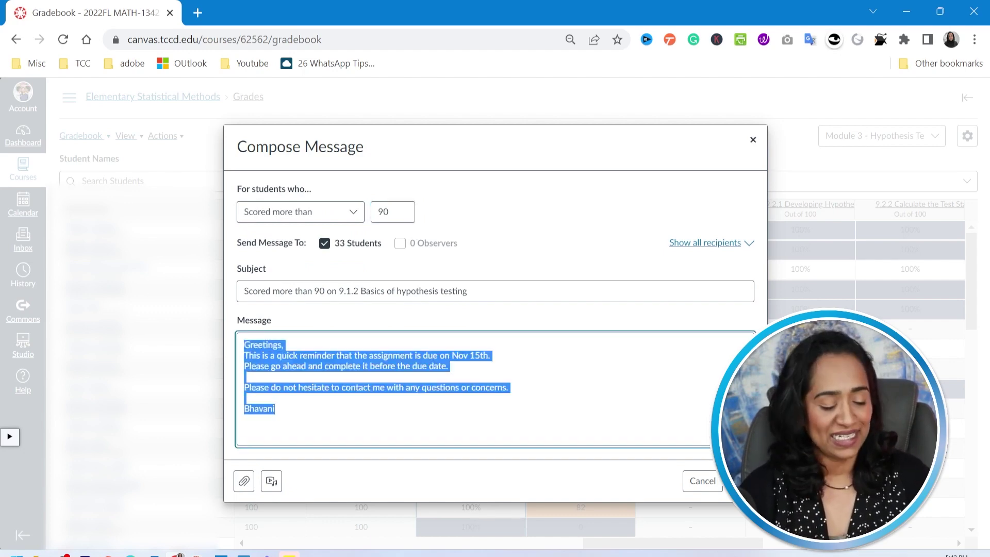
key("ctrl+x")
key("super+v")
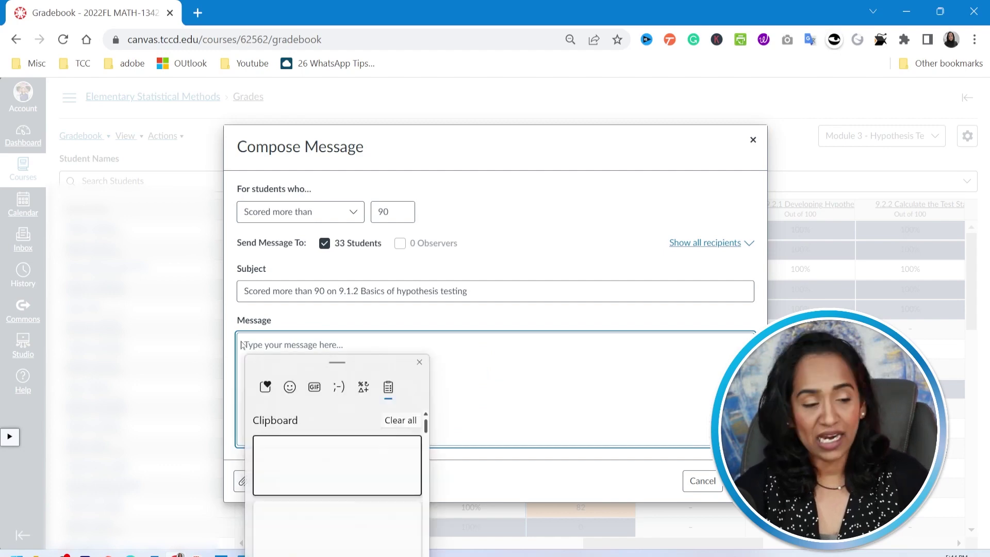
left_click(318, 536)
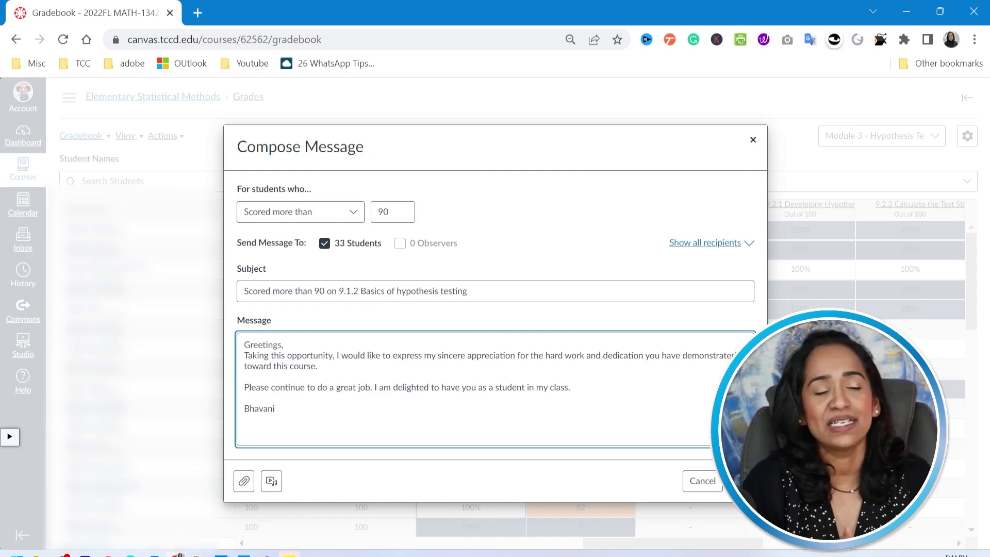
Retarget the message to students scoring less than 70 and delete the body text.
left_click(356, 217)
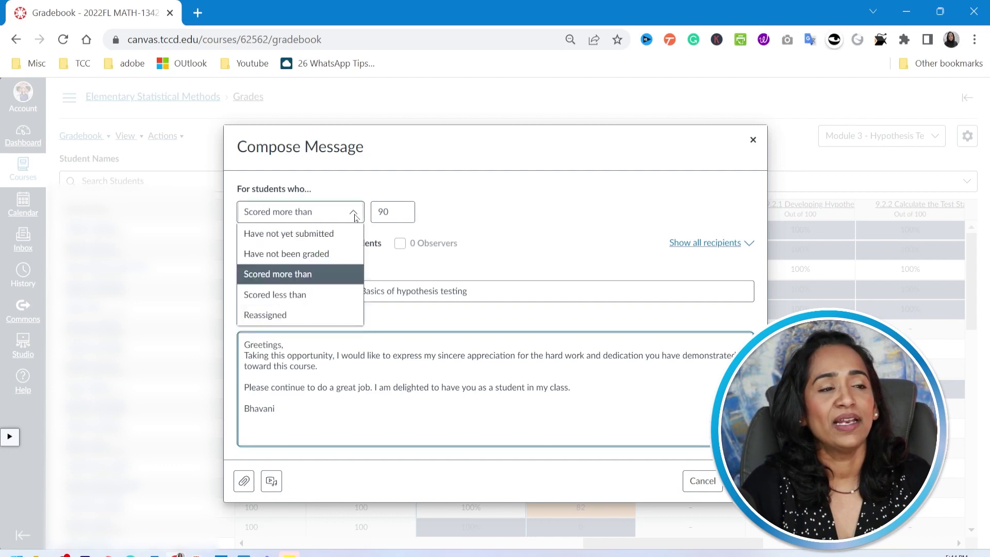
left_click(314, 293)
left_click(408, 207)
left_click(311, 237)
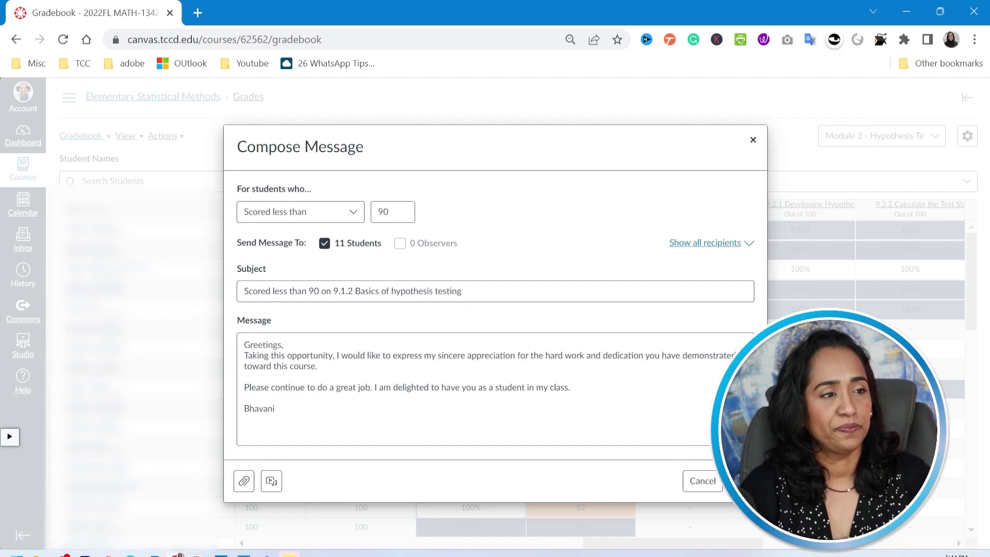
left_click(388, 212)
key("BackSpace")
key("BackSpace")
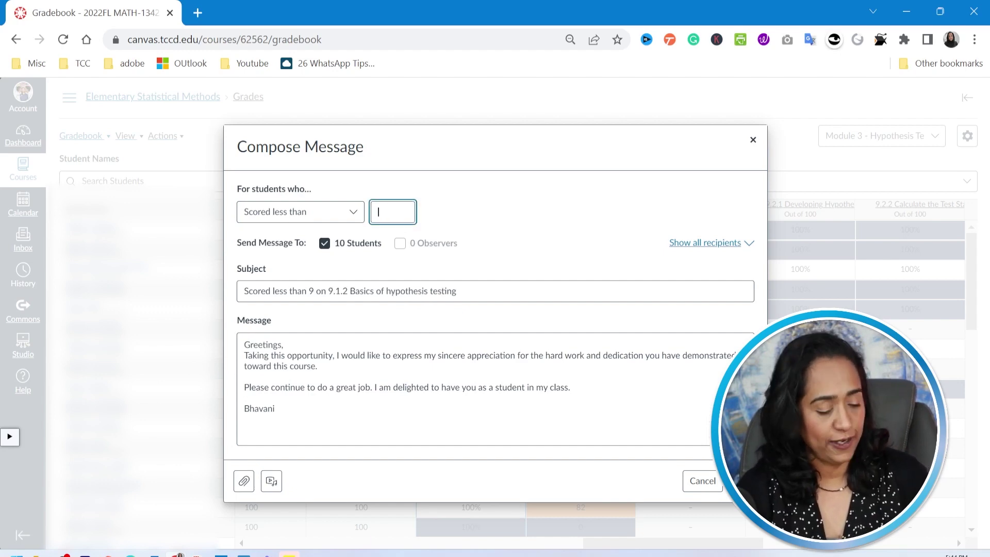
type("70")
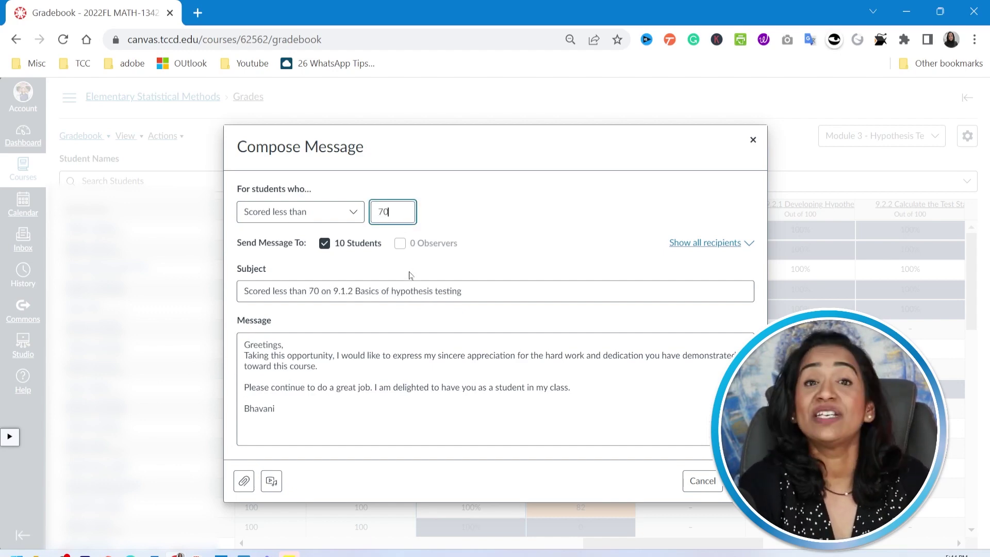
left_click_drag(249, 344, 276, 410)
key("BackSpace")
key("BackSpace")
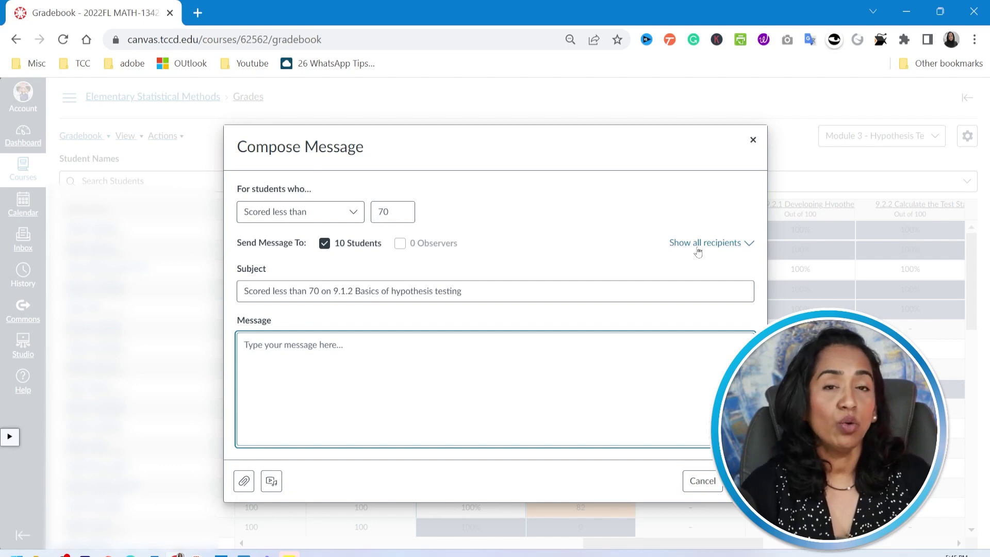
Show all recipients, remove and re-add the first student twice, then hide the list.
left_click(747, 246)
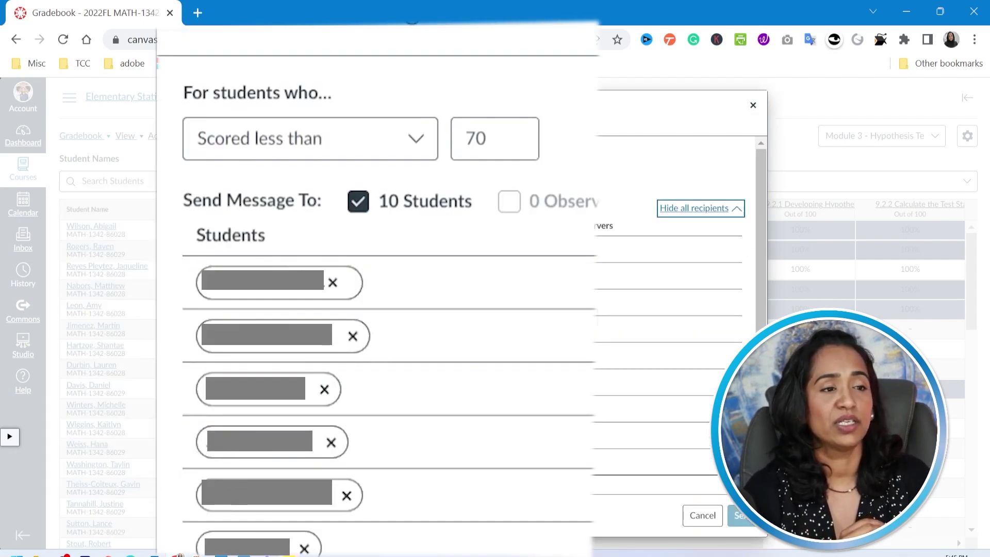
left_click(333, 283)
left_click(333, 283)
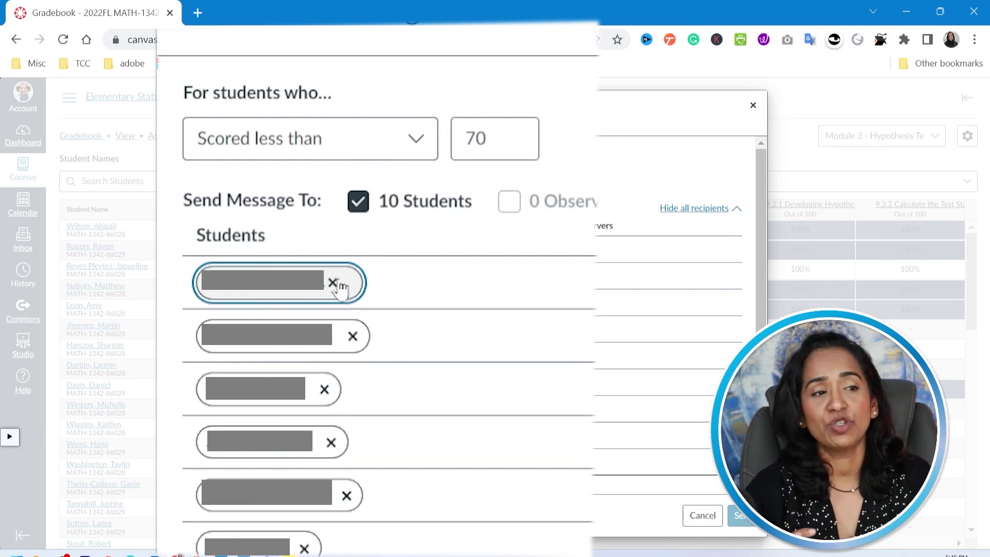
left_click(333, 283)
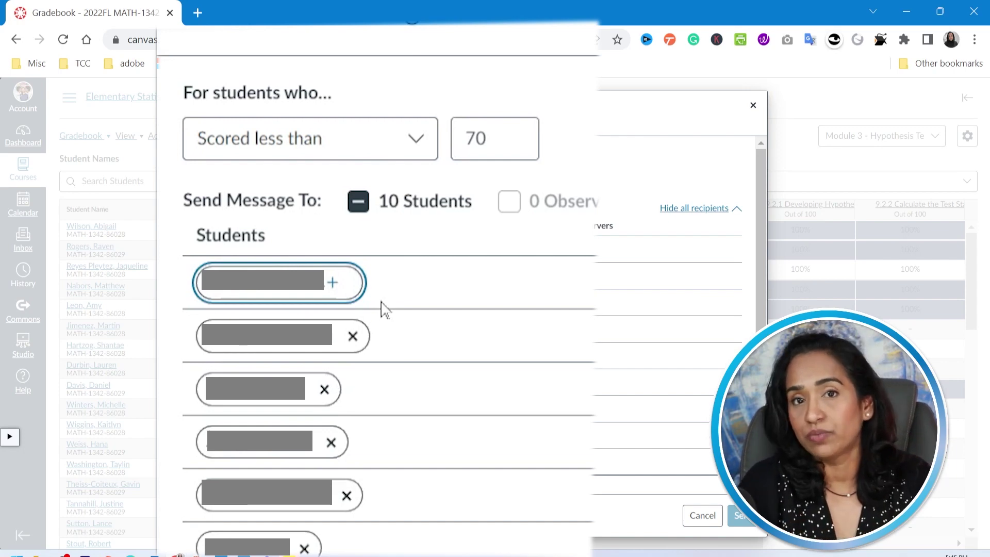
left_click(333, 282)
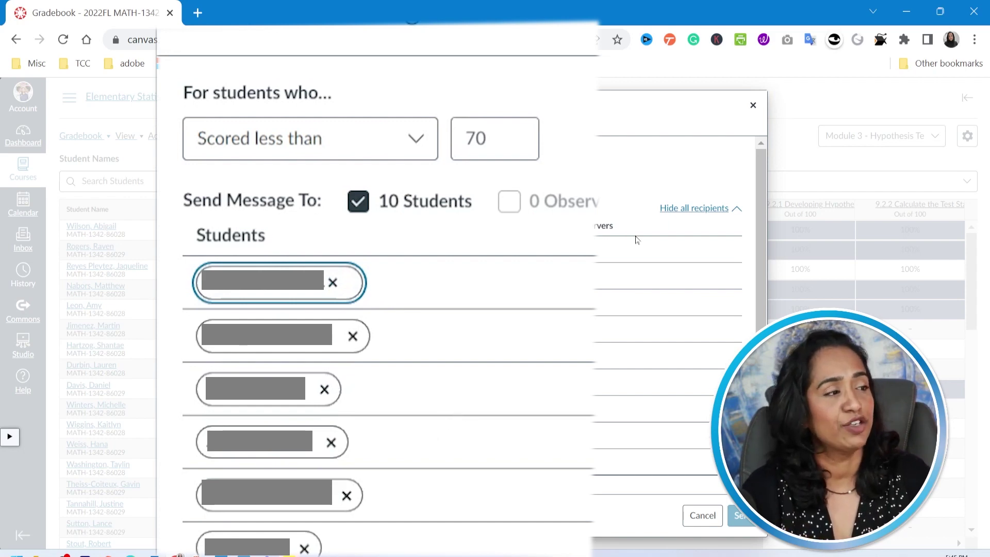
left_click(711, 212)
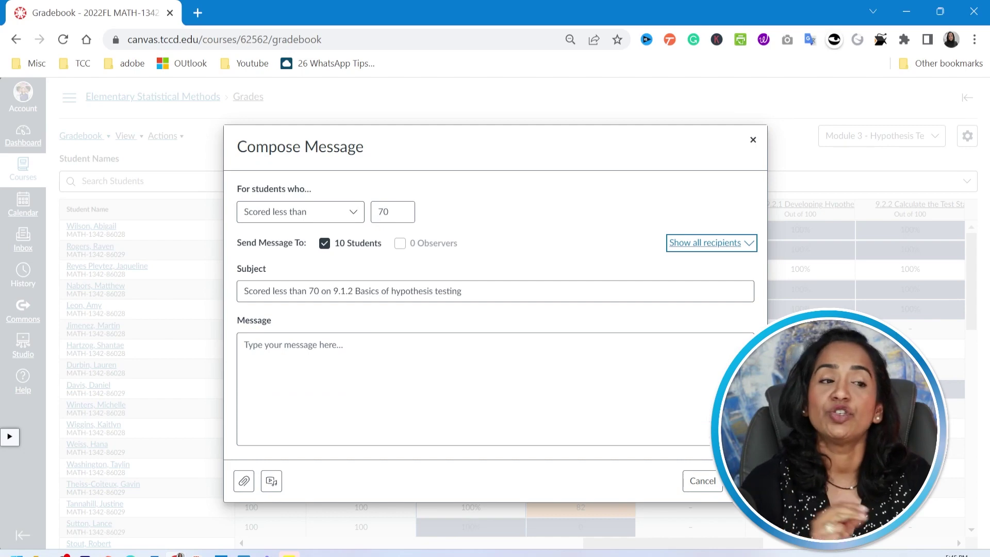
Open the file attachment picker and cancel it without attaching anything.
left_click(243, 481)
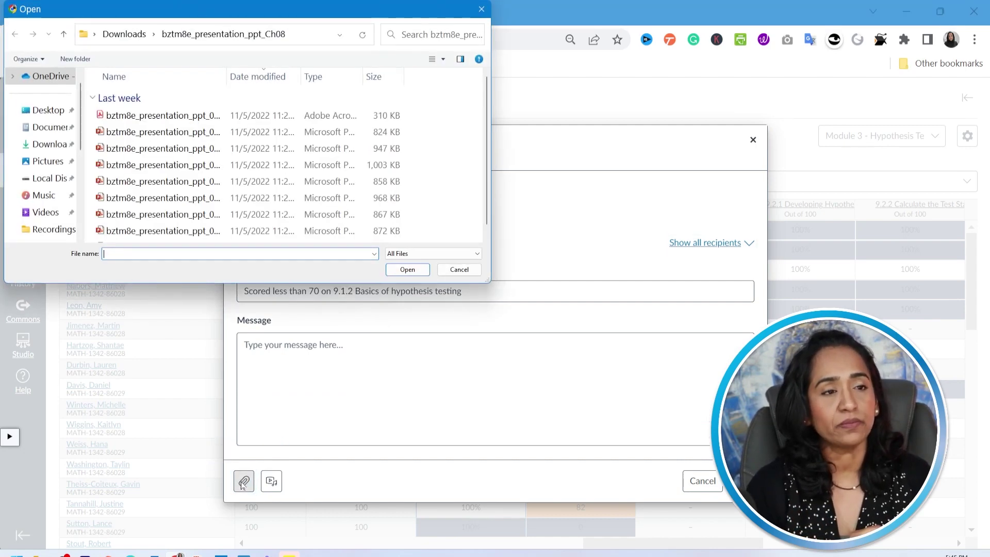
left_click(480, 11)
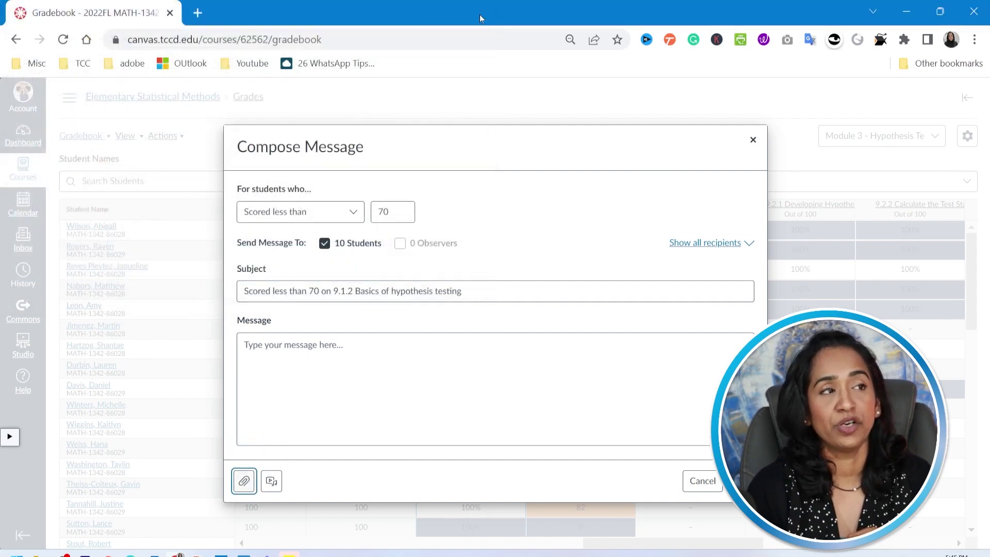
Open the audio/video comment window, preview the webcam Record tab, and close it unrecorded.
left_click(271, 481)
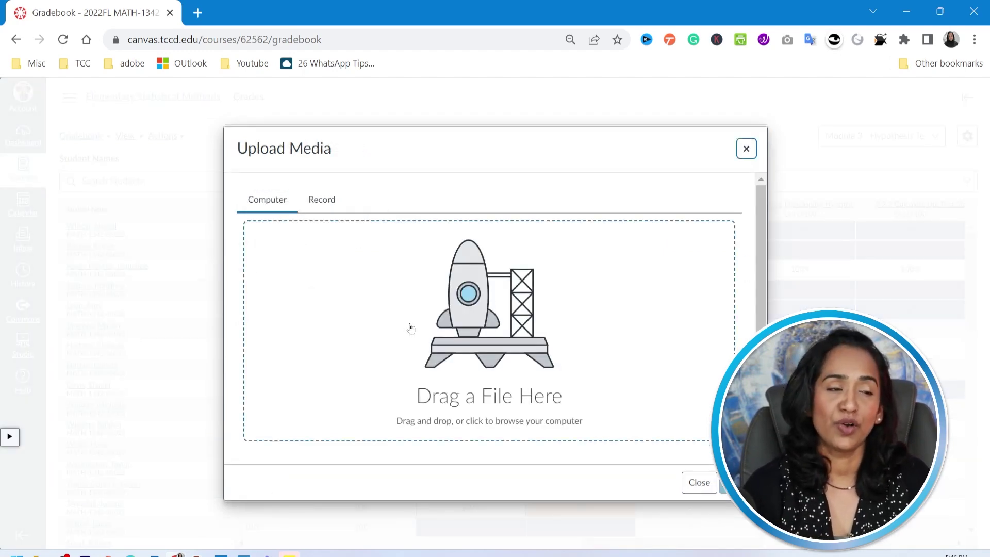
left_click(321, 201)
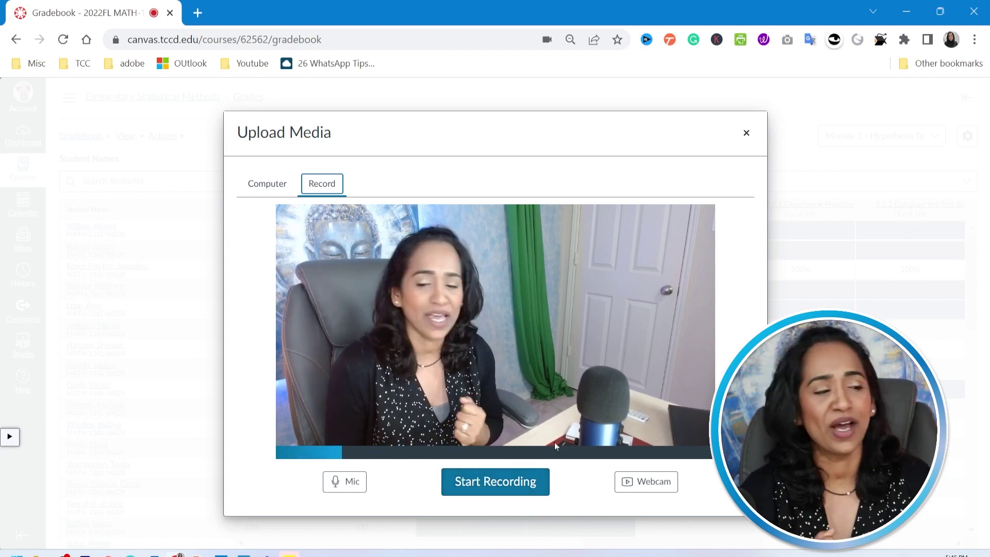
left_click(746, 132)
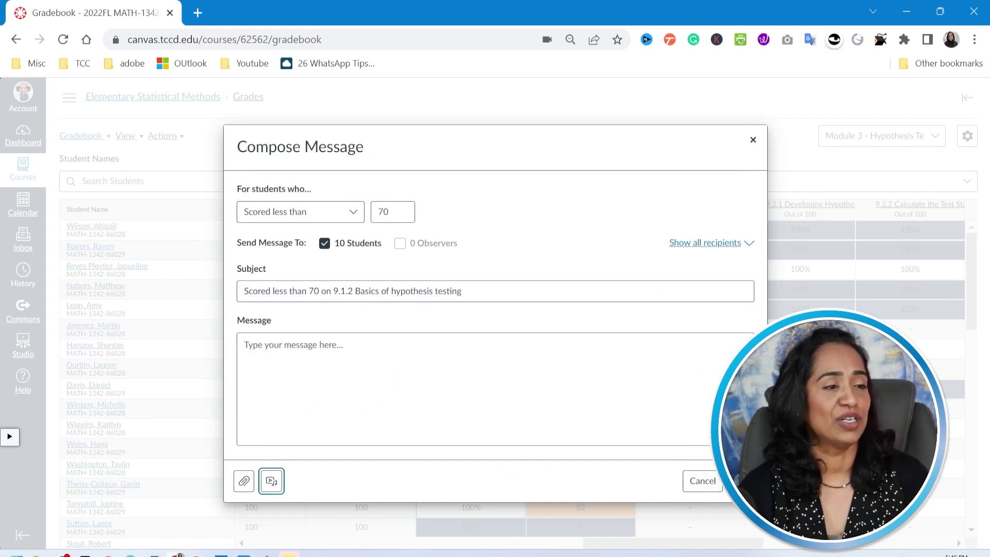
Leave the compose message and bring up the 9.1.2 Basics of hypothesis testing column menu.
left_click(244, 345)
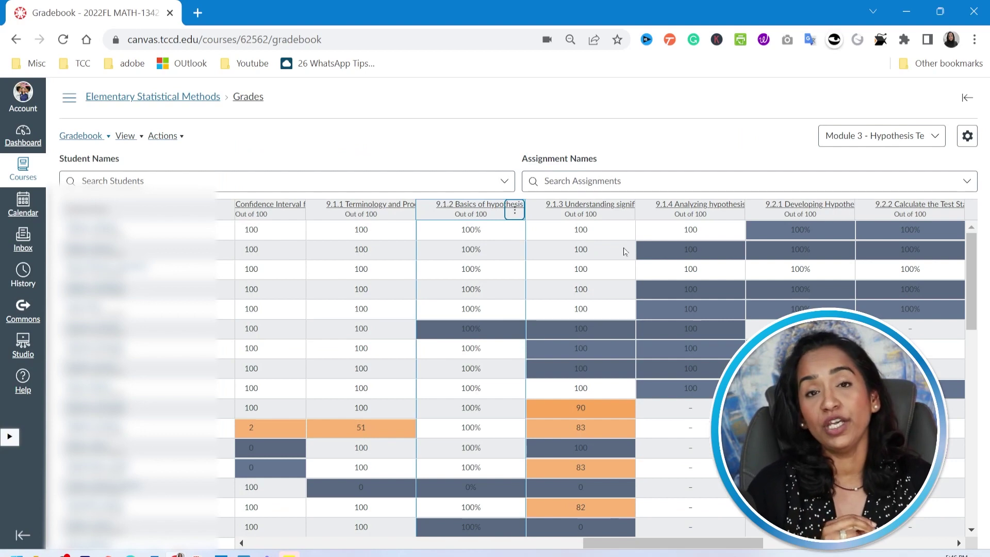
left_click(515, 212)
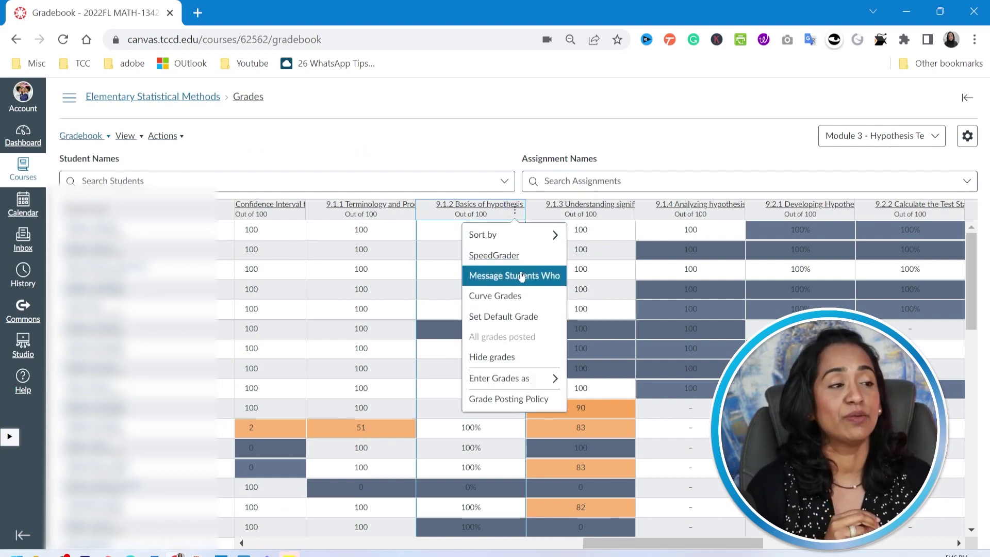